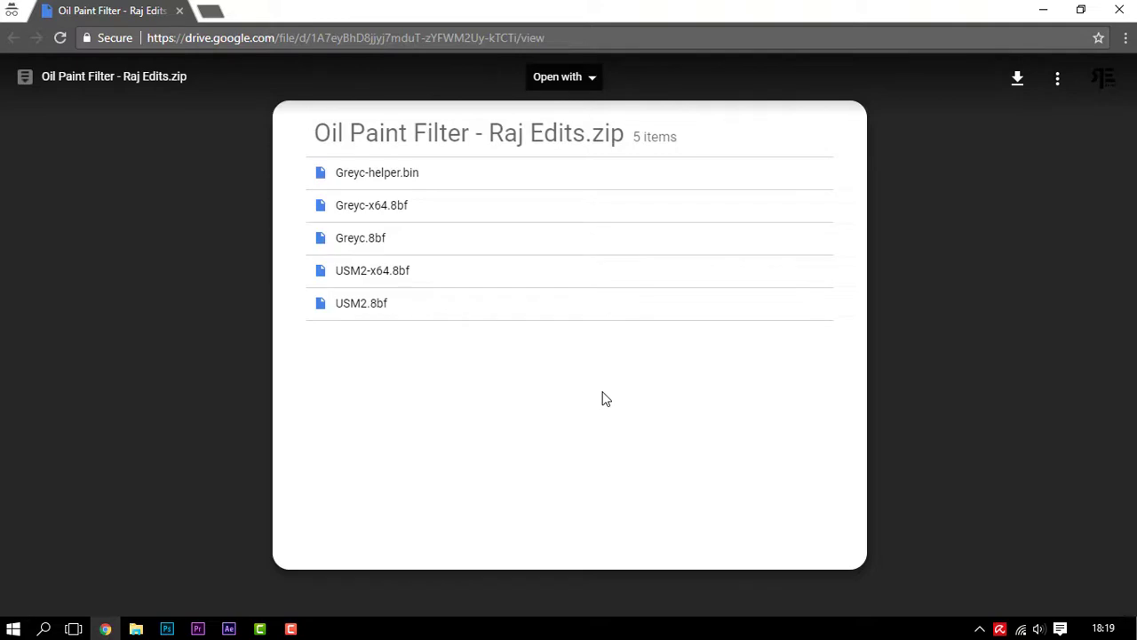
Open the Oil Paint Filter archive from Downloads and select its five plug-in files.
left_click(136, 628)
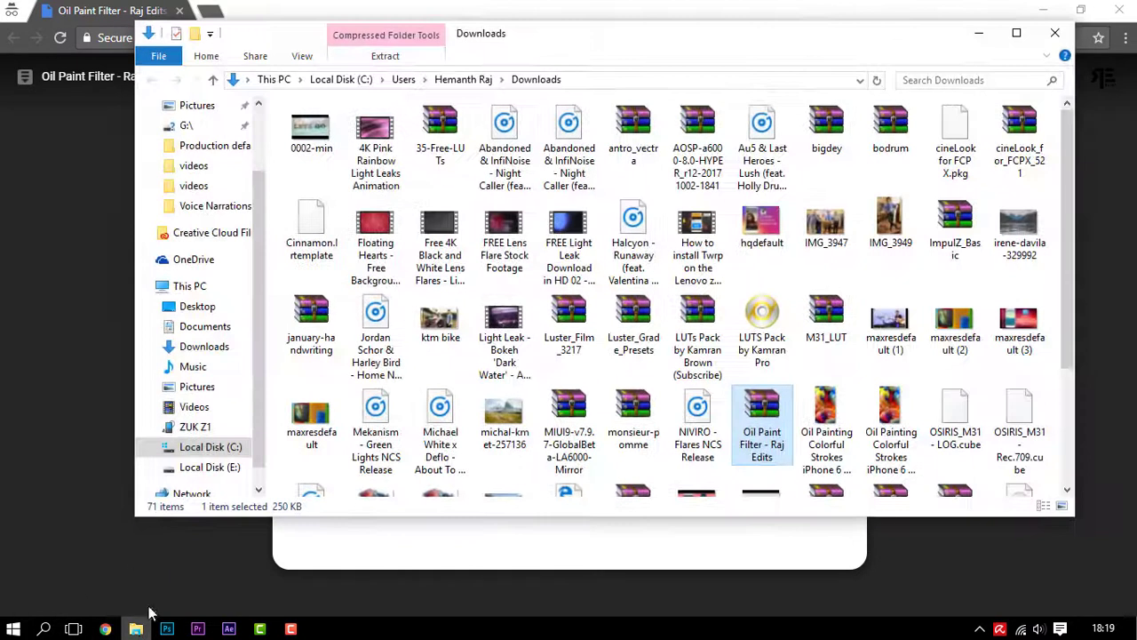
double_click(763, 431)
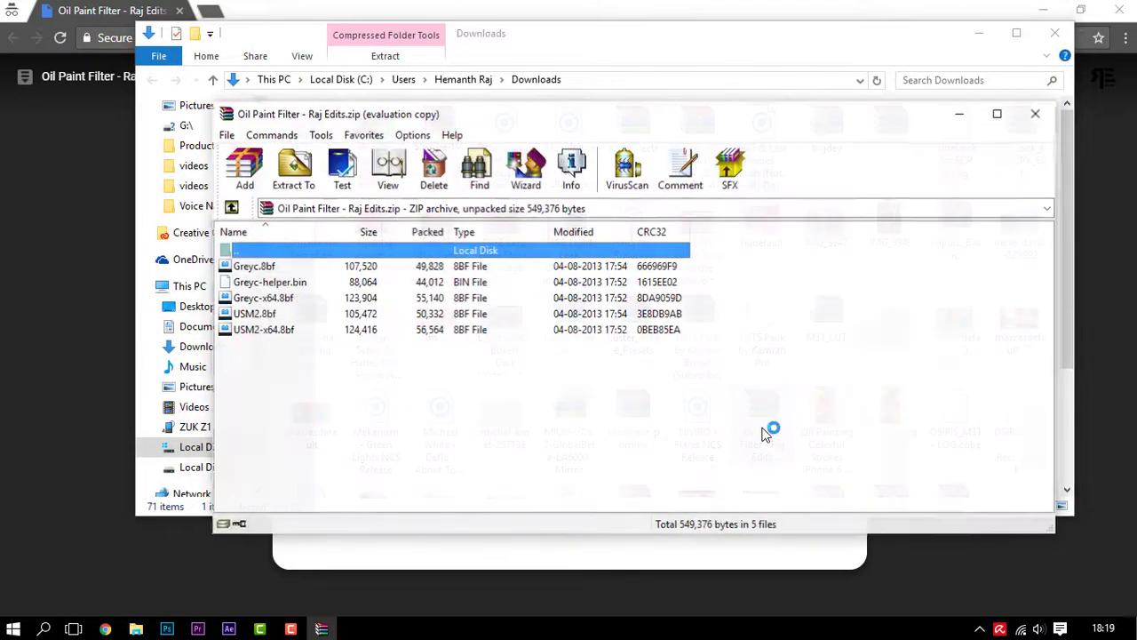
left_click_drag(406, 113, 500, 95)
left_click_drag(581, 388, 434, 254)
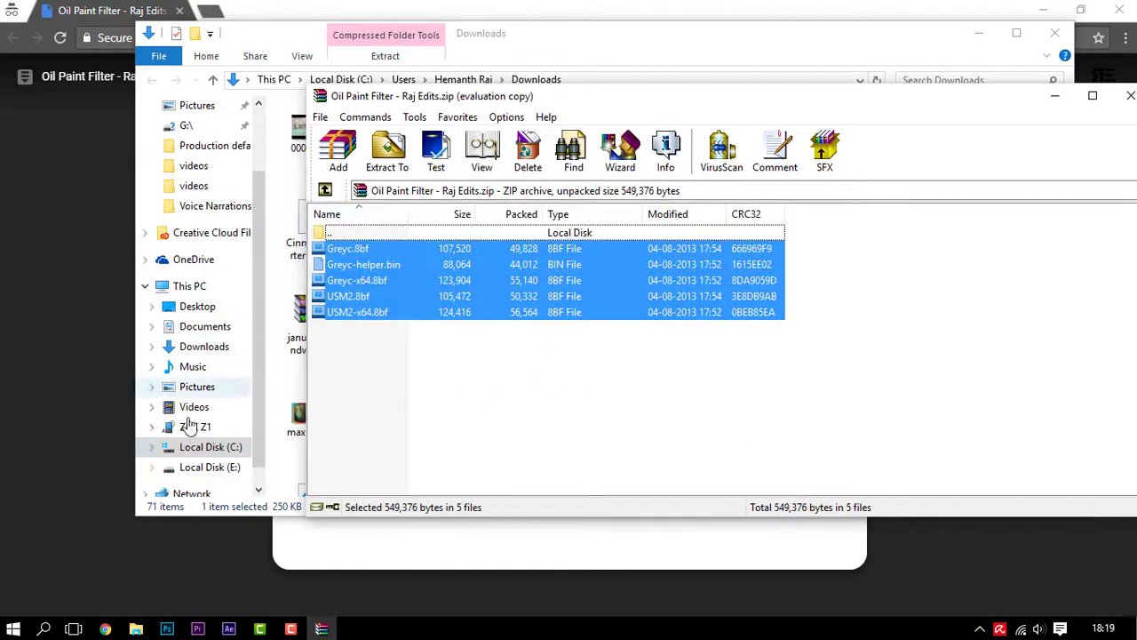
Browse to C:\Program Files\Adobe\Adobe Photoshop CC 2017\Plug-ins.
left_click(212, 451)
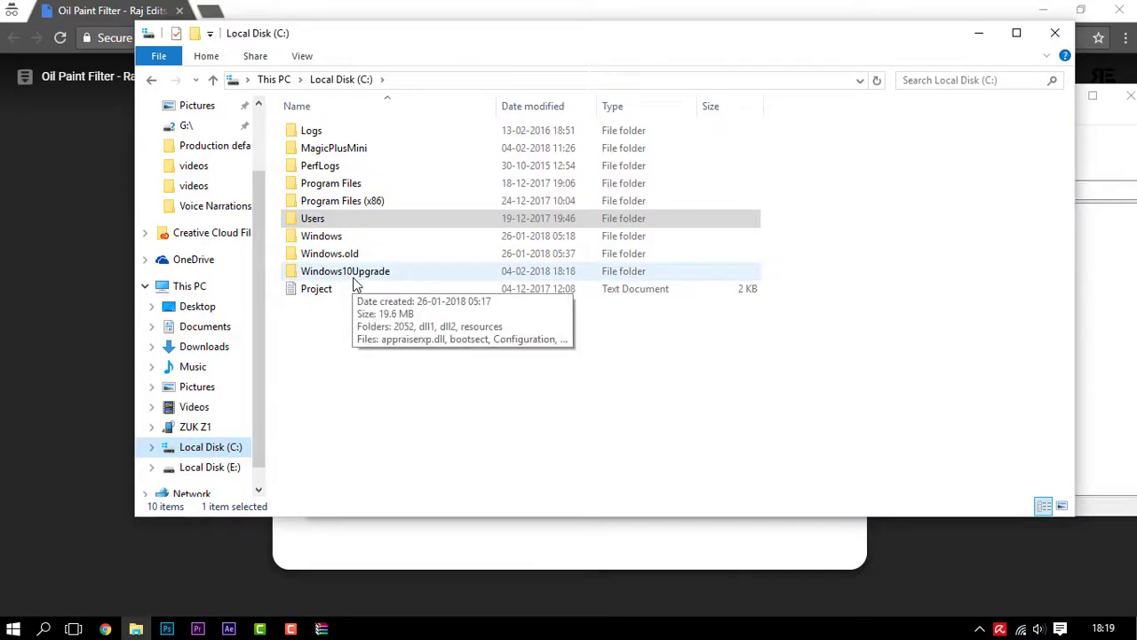
double_click(356, 187)
double_click(318, 131)
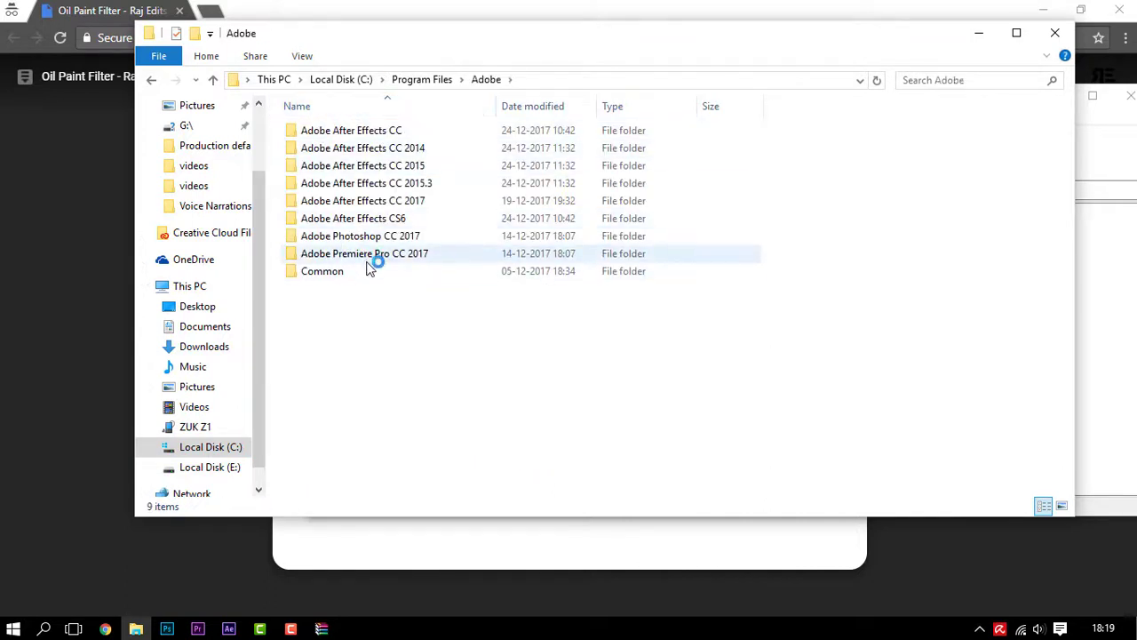
double_click(366, 235)
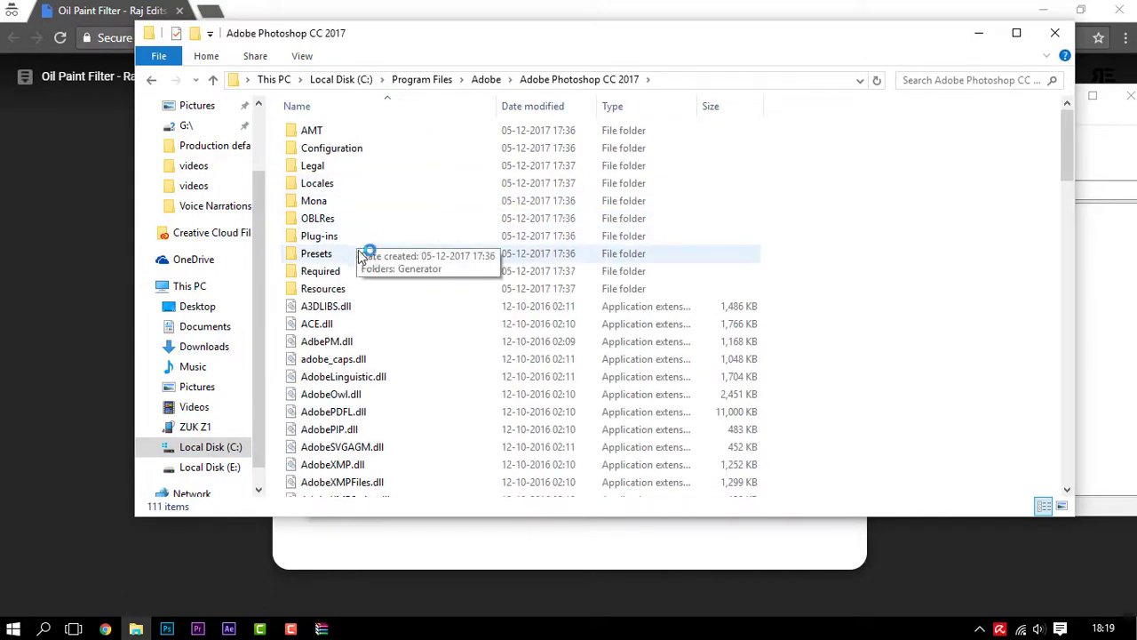
double_click(359, 237)
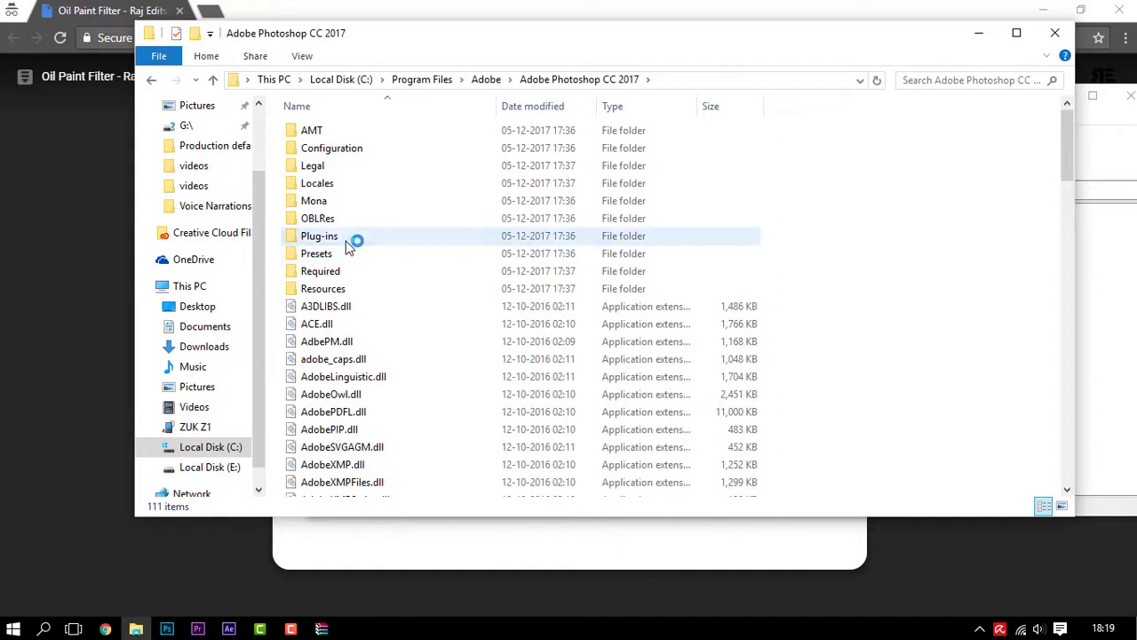
Drag the five Greyc and USM2 files from the archive into the Plug-ins folder.
left_click(322, 628)
left_click_drag(360, 311, 311, 349)
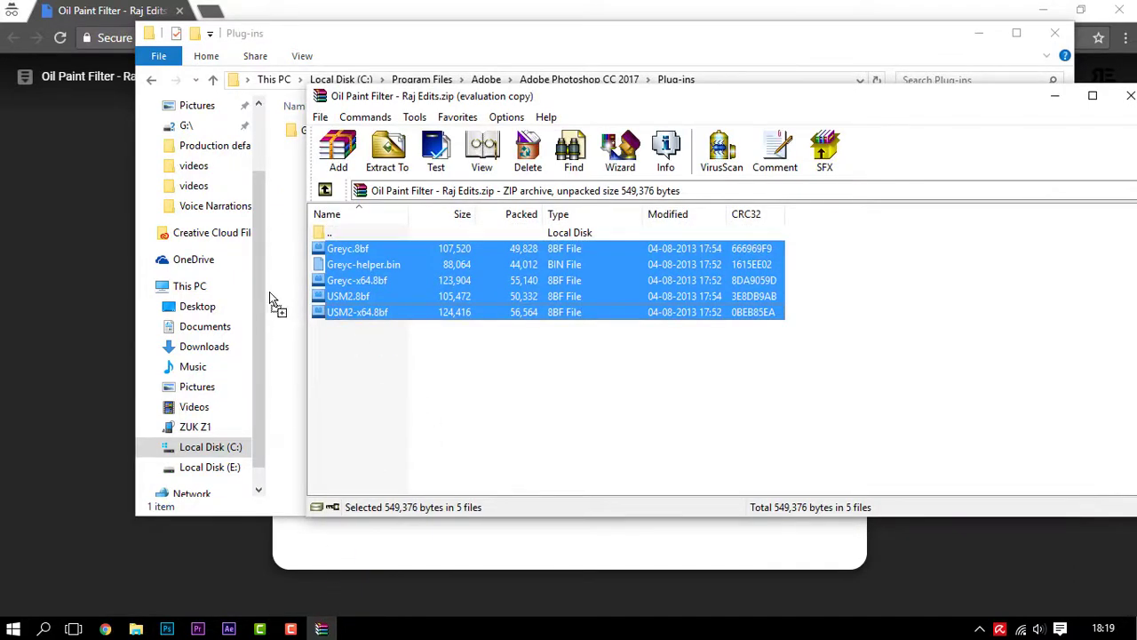
left_click_drag(270, 294, 283, 279)
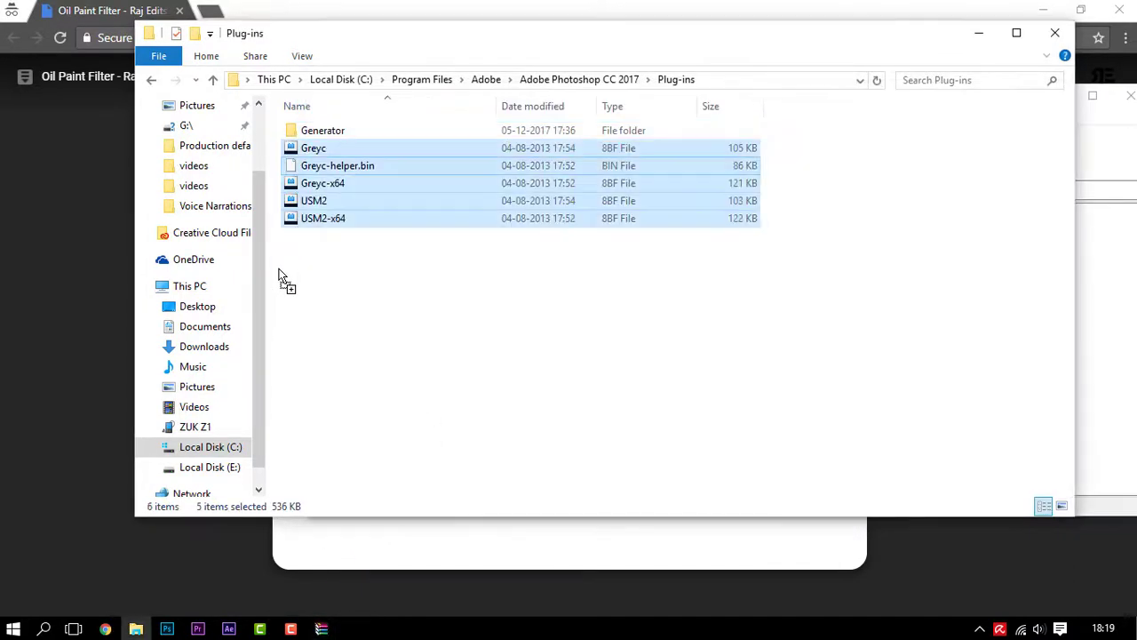
left_click(400, 309)
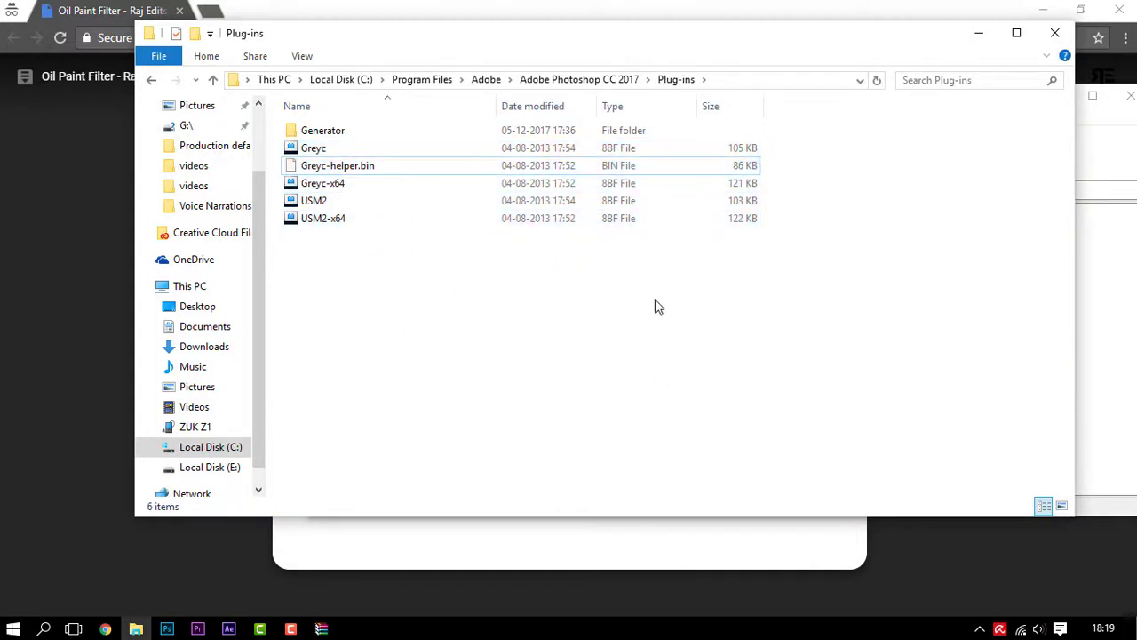
left_click(979, 33)
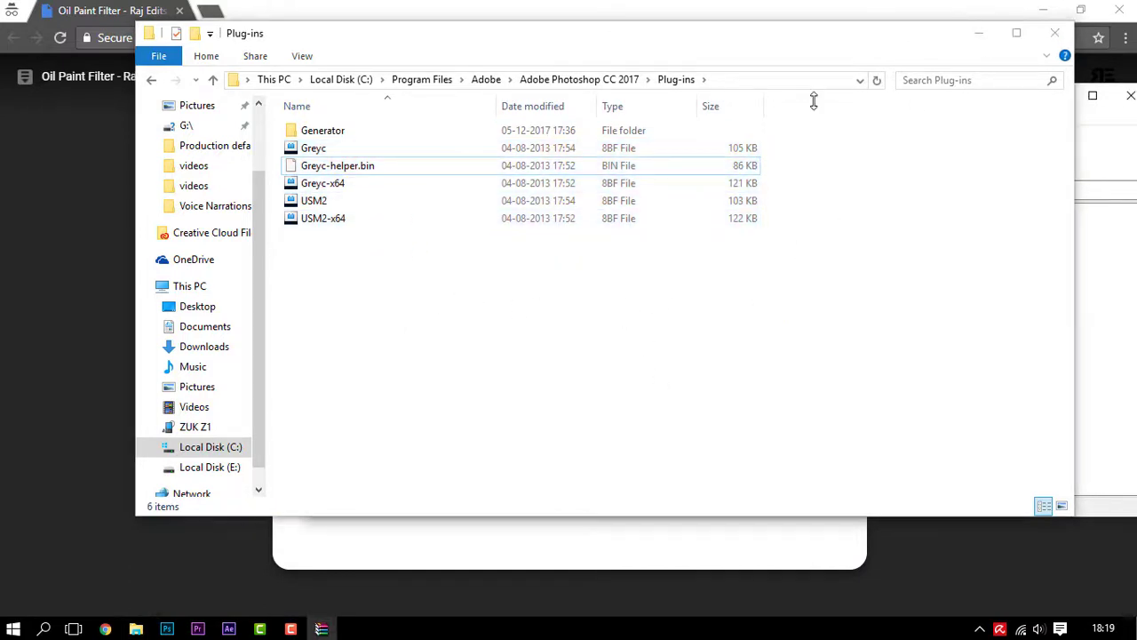
Launch Photoshop CC 2017 from the taskbar and dismiss the plug-ins-not-available notice.
left_click(168, 629)
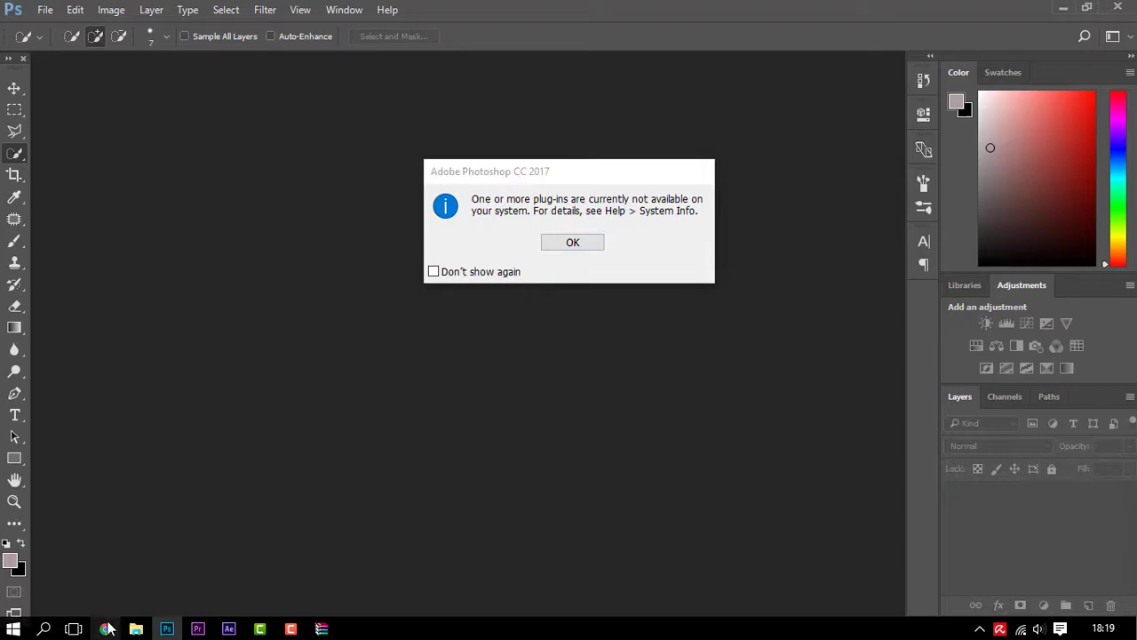
left_click(111, 627)
left_click(136, 628)
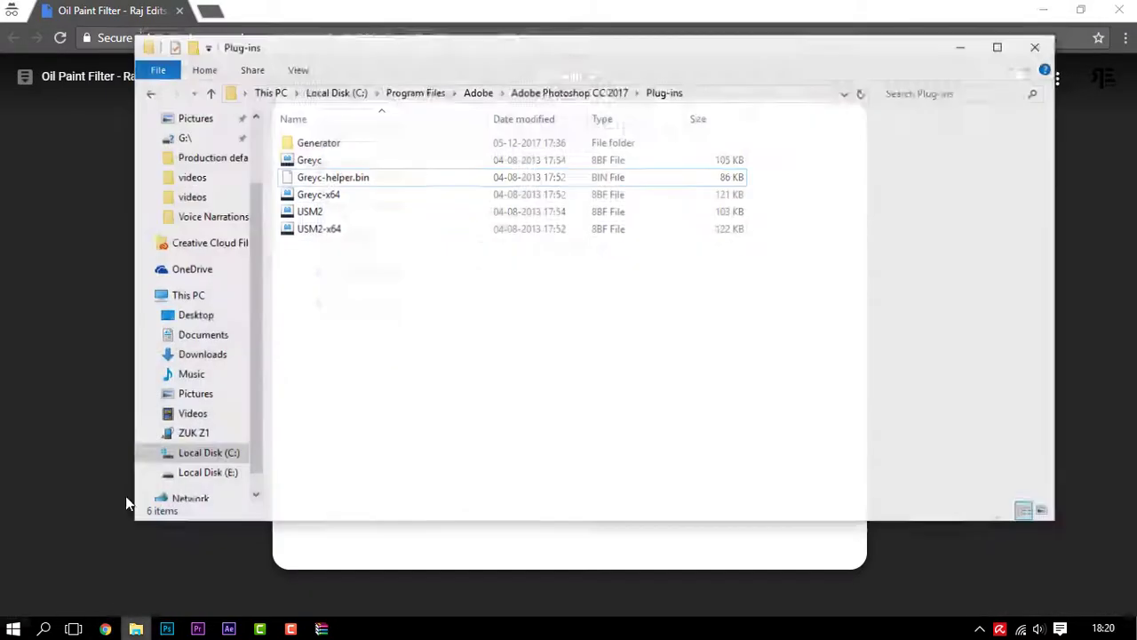
left_click(136, 628)
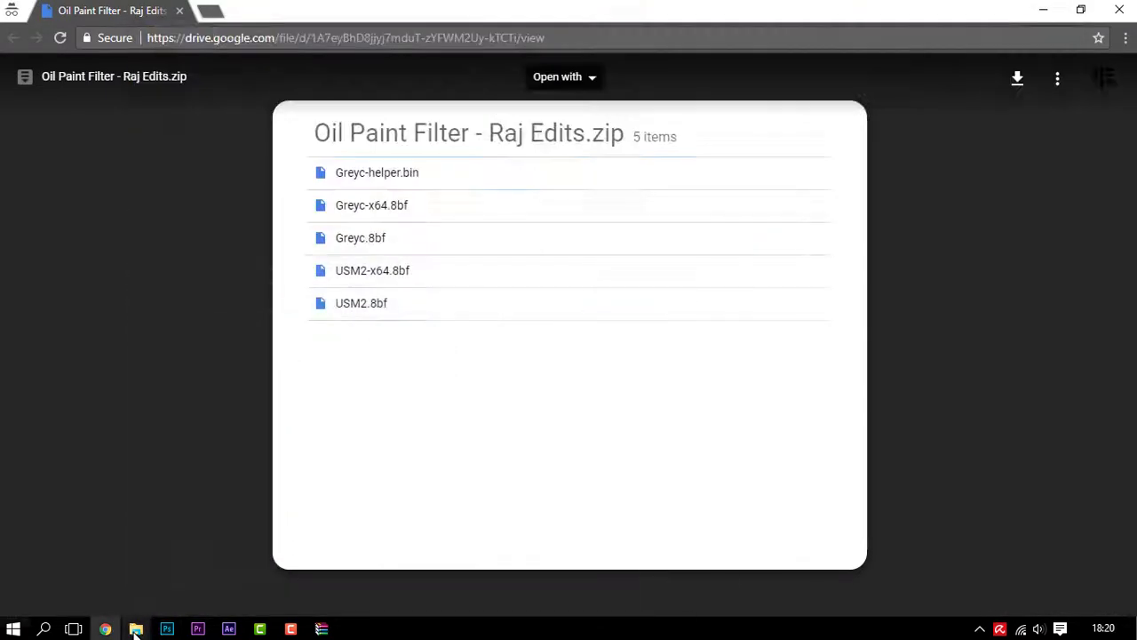
left_click(566, 249)
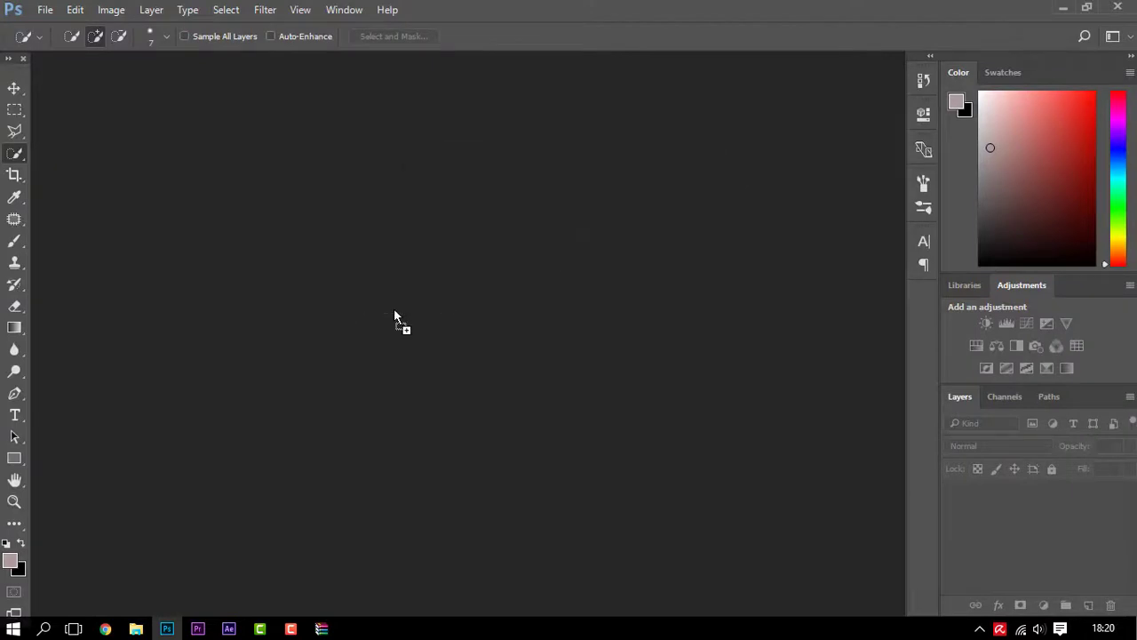
Open the bearded man's portrait and bring up Filter > Noise > GREYCstoration.
left_click_drag(395, 316, 395, 315)
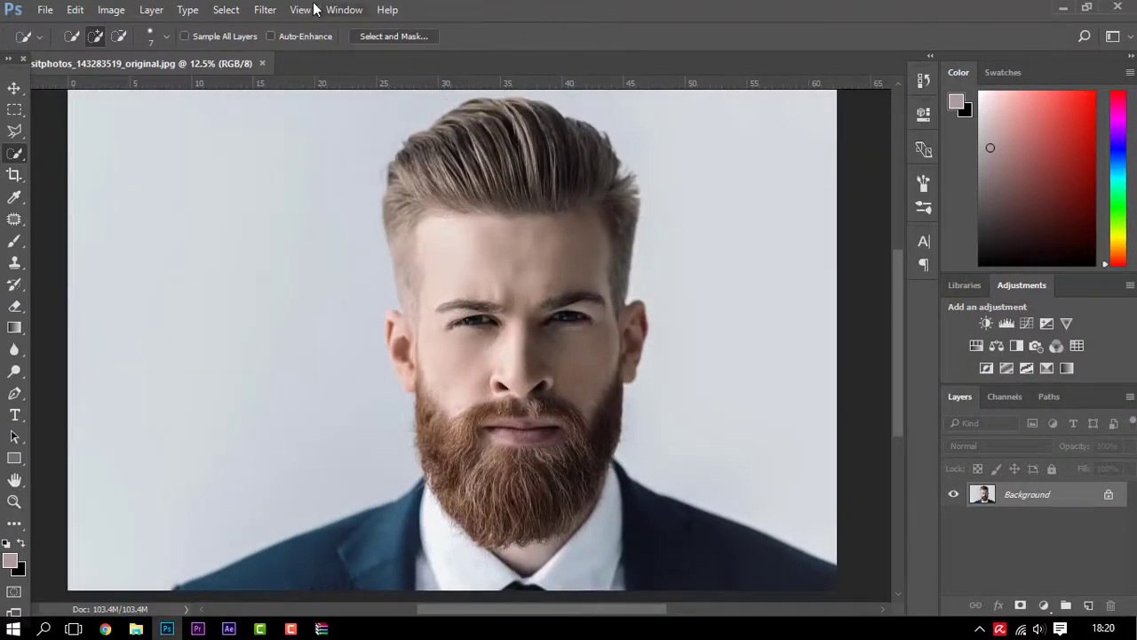
left_click(264, 12)
mouse_move(276, 243)
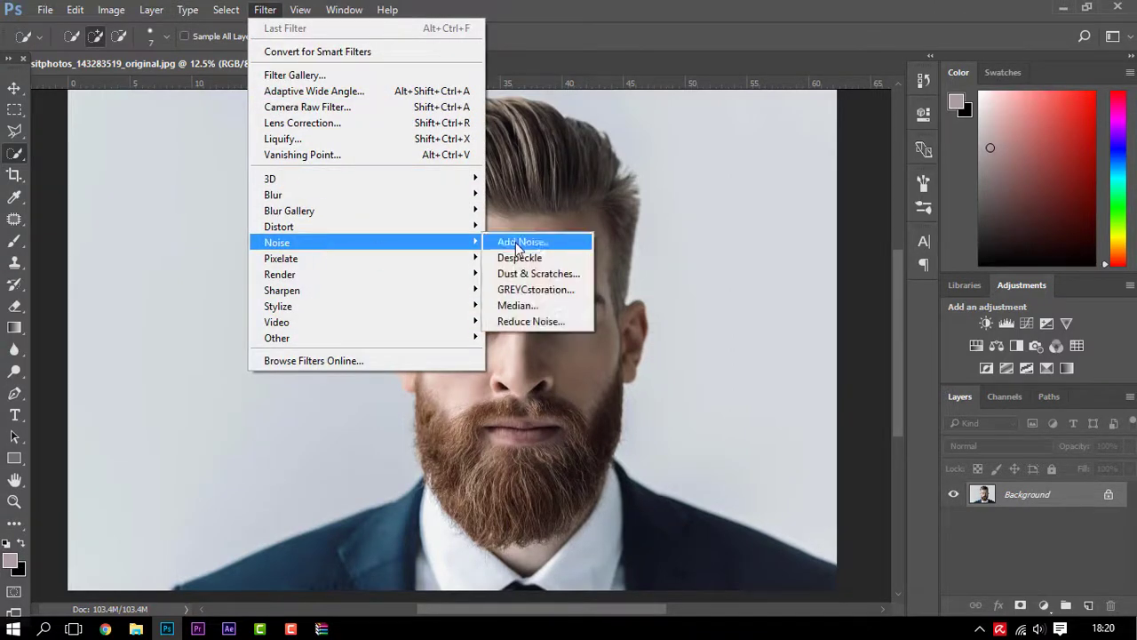
left_click(535, 290)
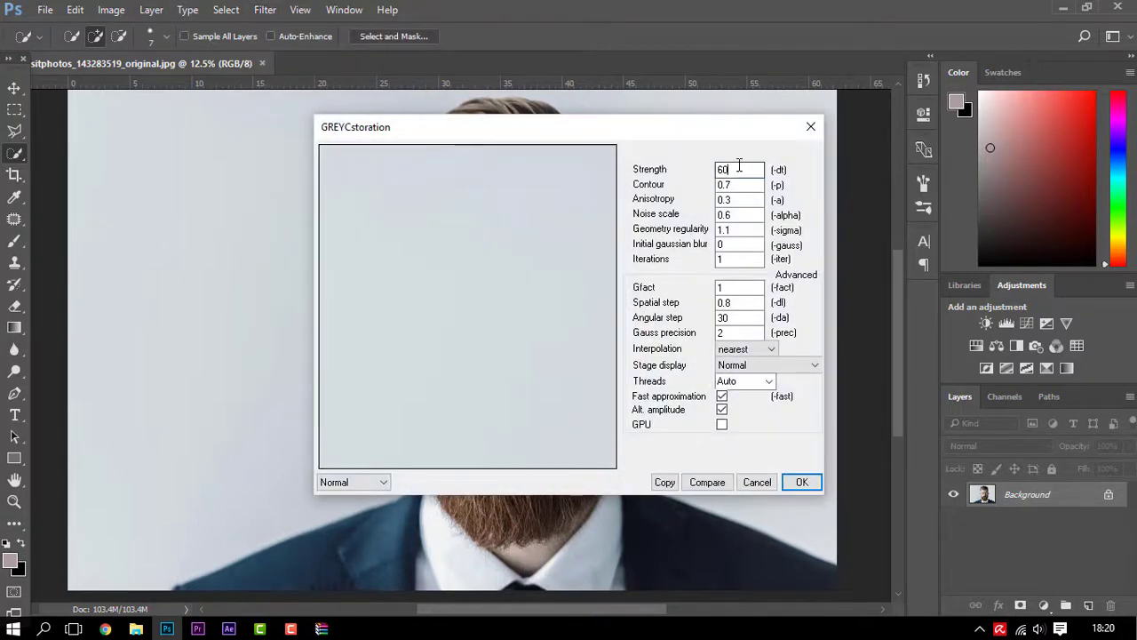
Set GREYCstoration Strength to 111 and Contour to 0.5, keeping the Normal preview.
double_click(741, 169)
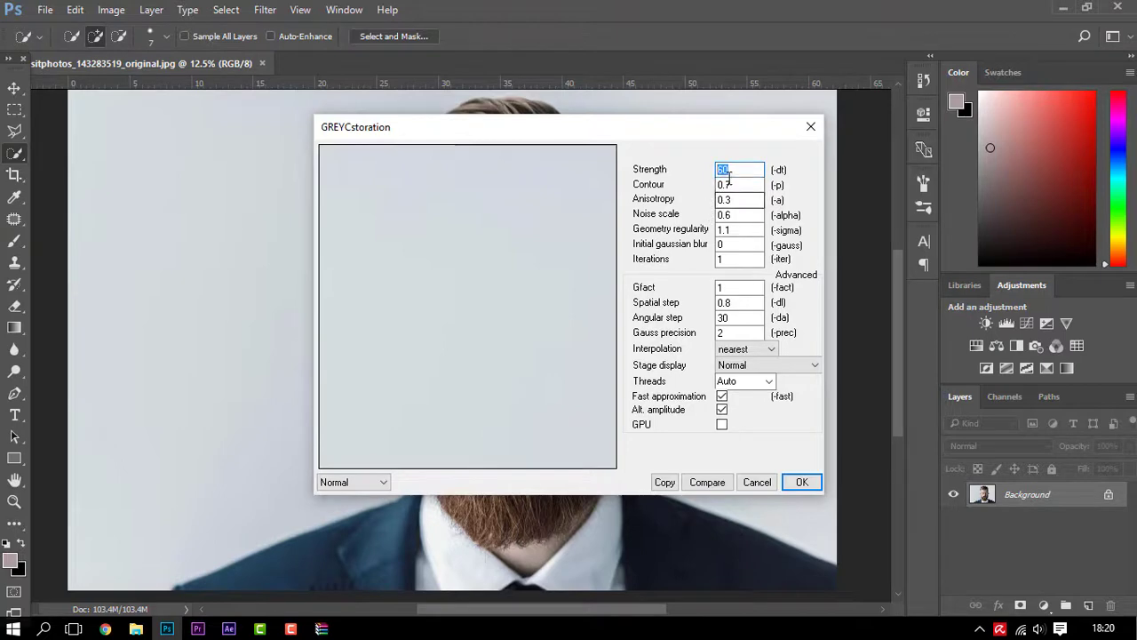
type("111")
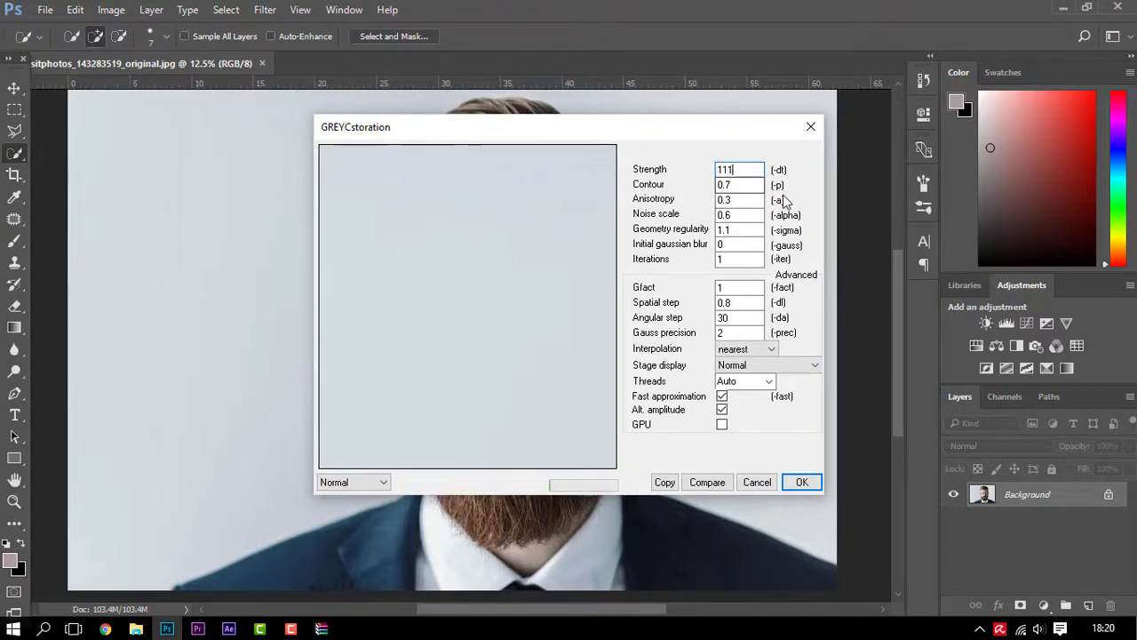
key("Tab")
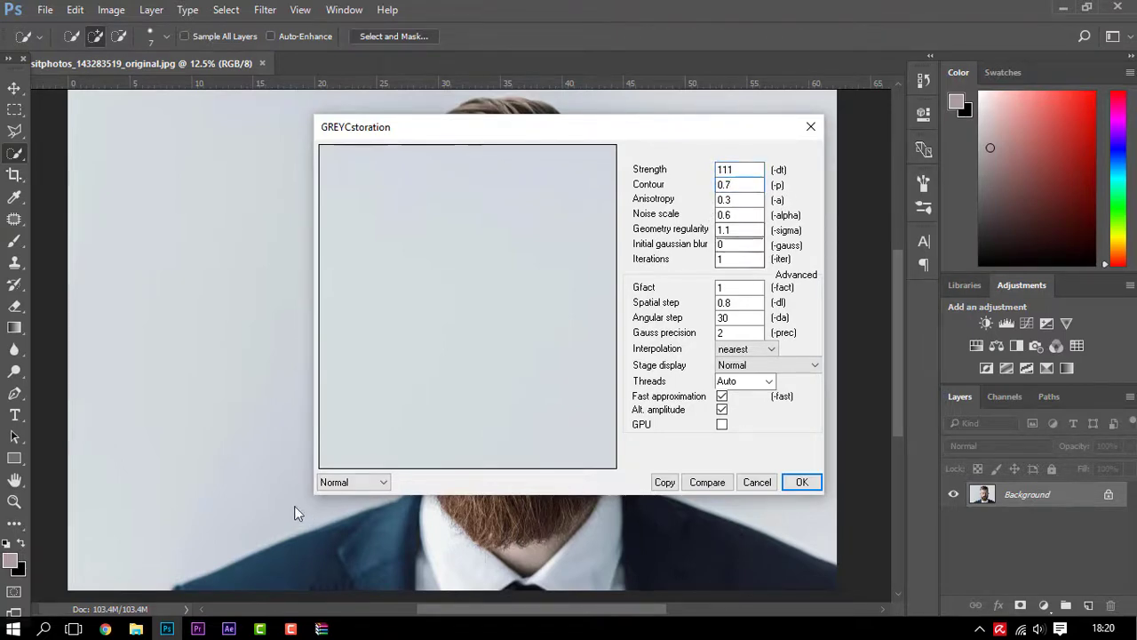
key("BackSpace")
type("5")
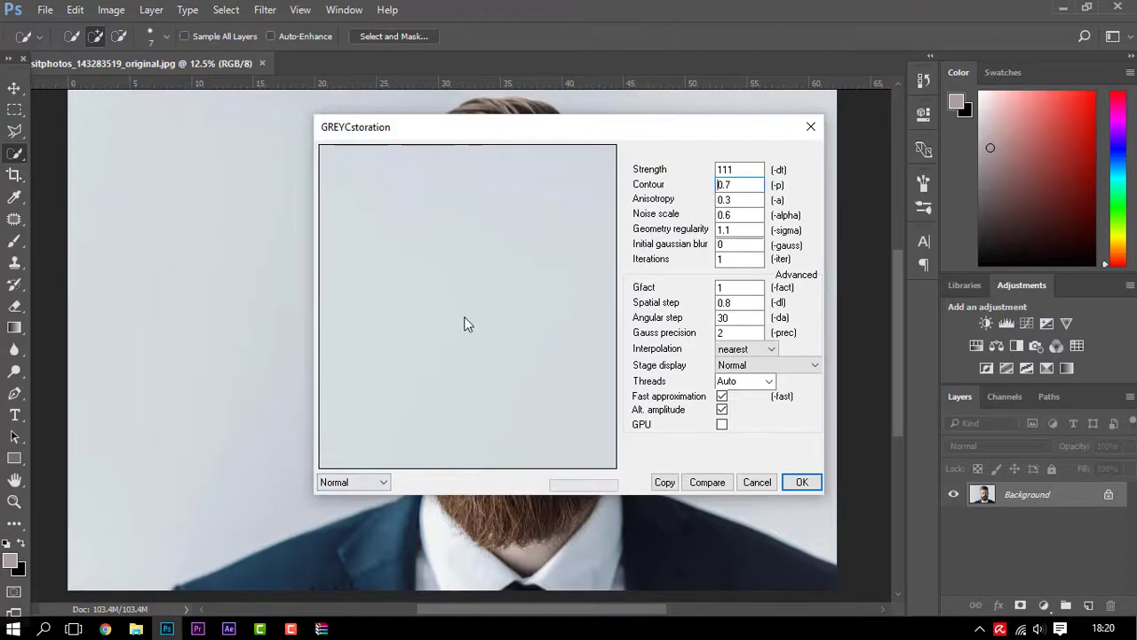
left_click(347, 485)
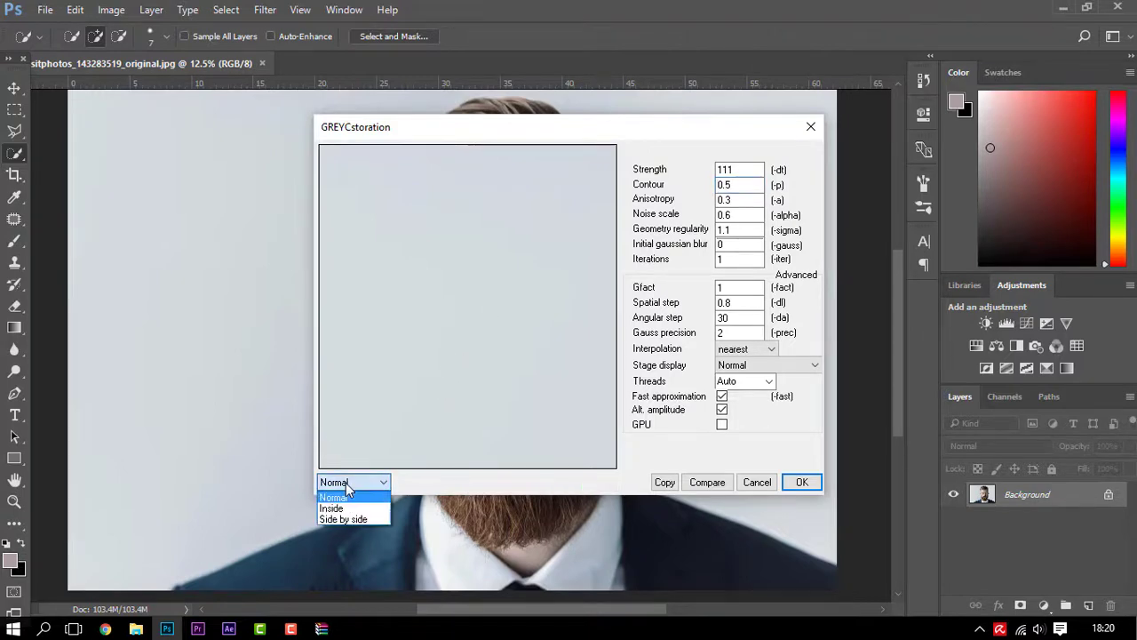
left_click(347, 493)
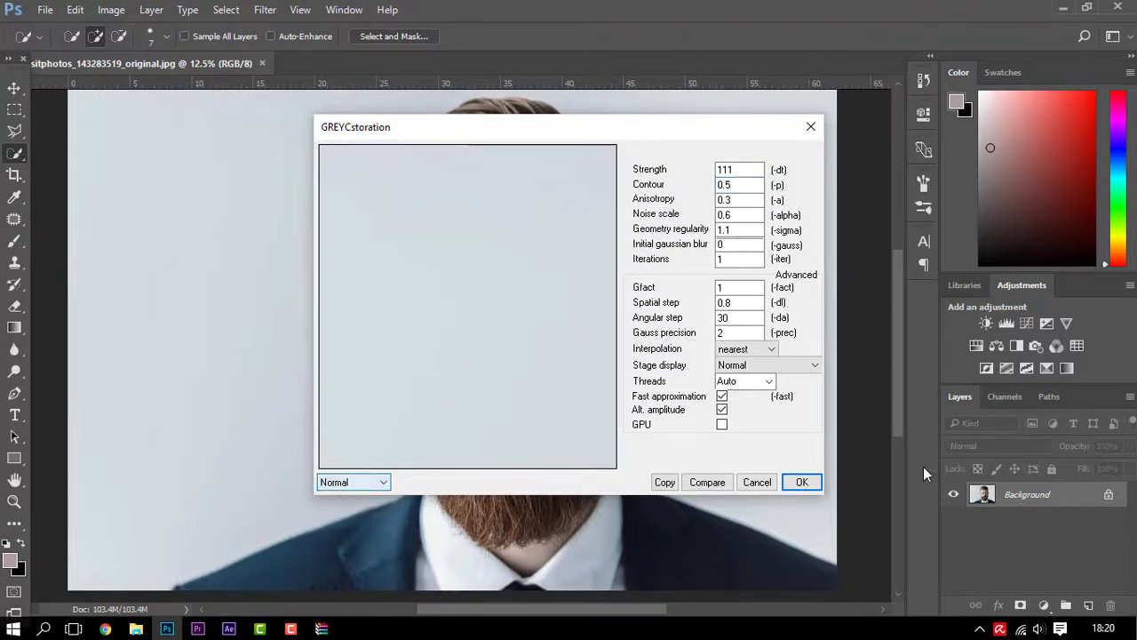
Apply GREYCstoration, inspect the smoothed face, then reapply the filter for a second pass.
left_click(802, 483)
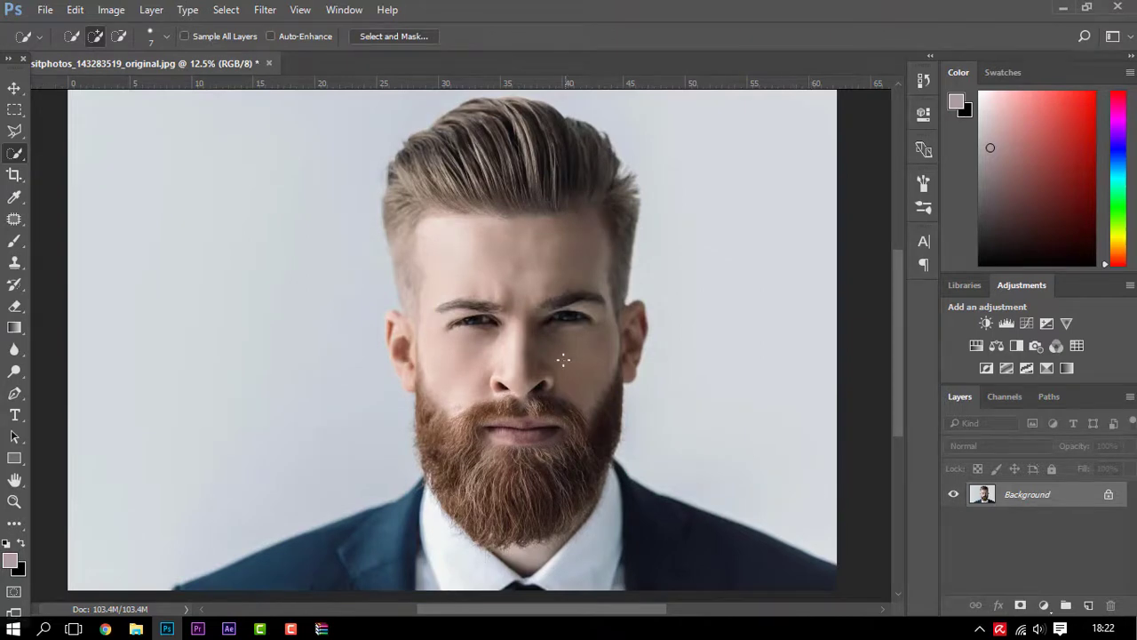
scroll(418, 369, "up", 1)
scroll(475, 360, "up", 1)
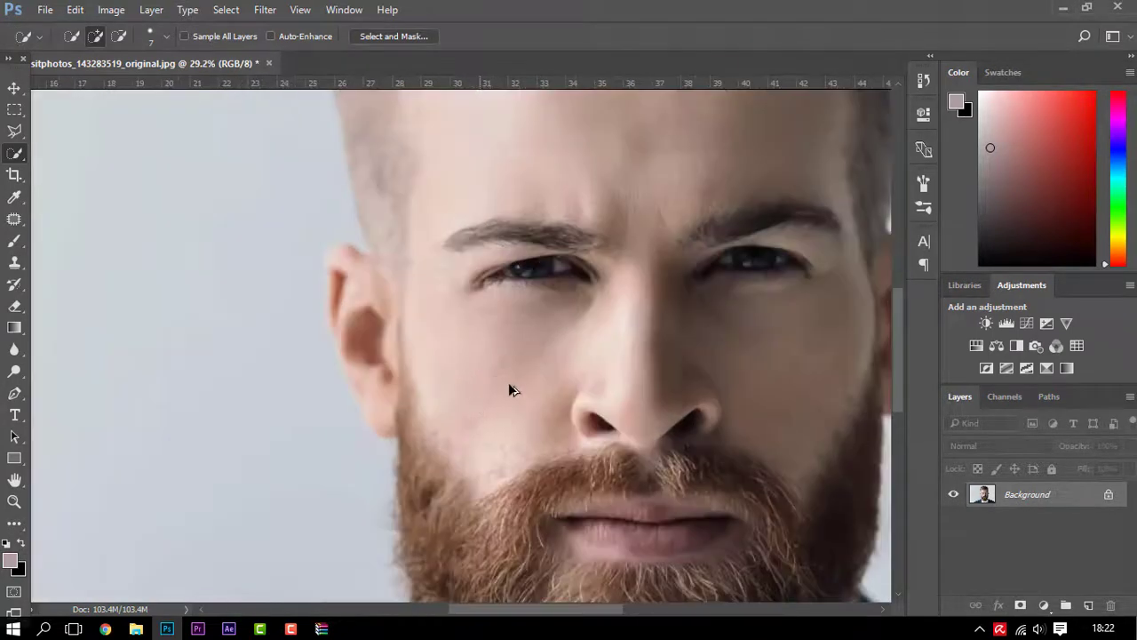
scroll(539, 395, "down", 1)
scroll(507, 391, "up", 1)
scroll(480, 380, "down", 2)
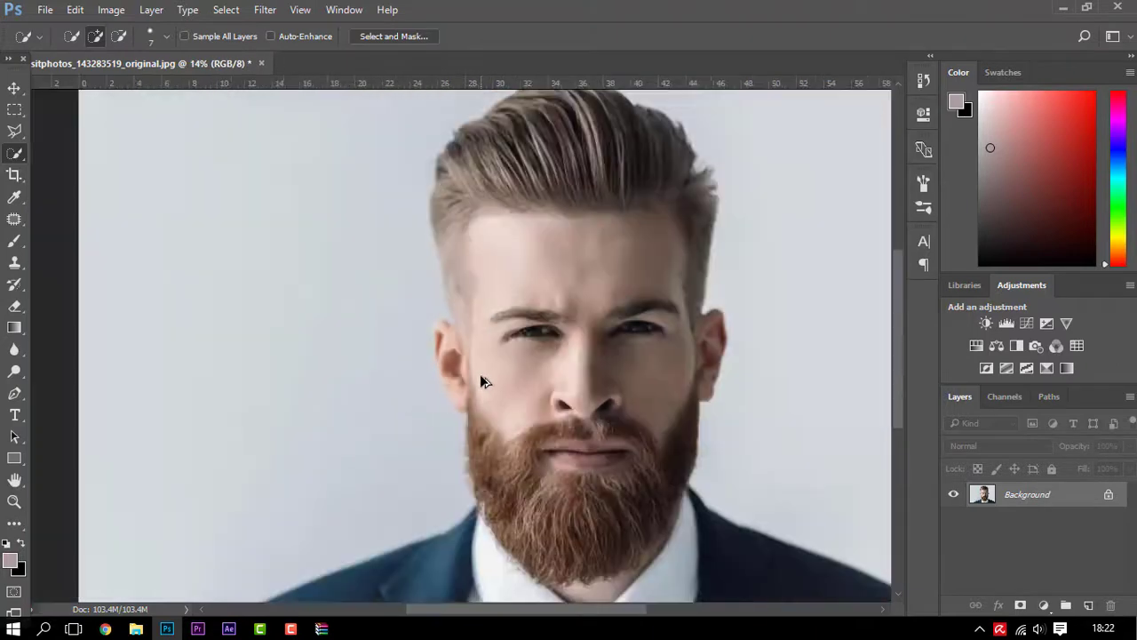
scroll(480, 376, "down", 1)
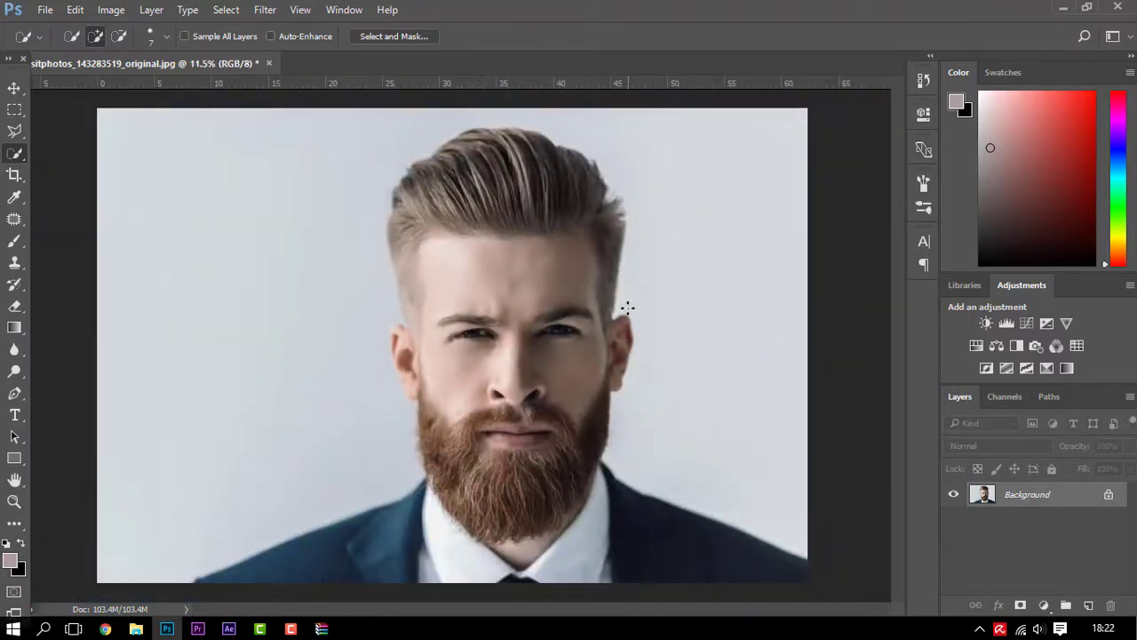
left_click(264, 10)
left_click(302, 28)
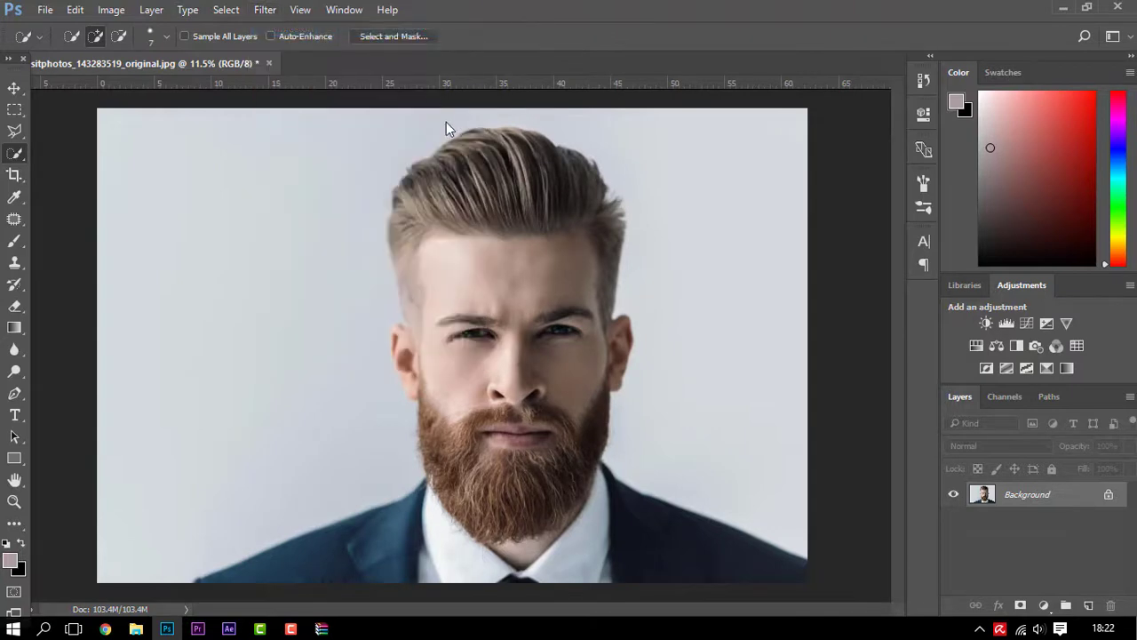